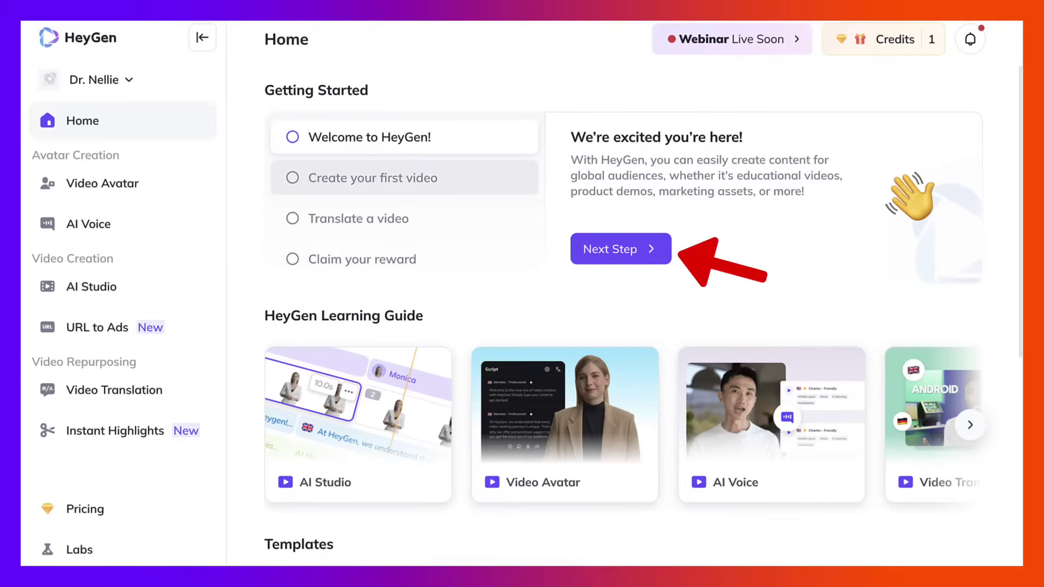
Open AI Studio on a starter template and browse the Photo Avatar list.
left_click(373, 178)
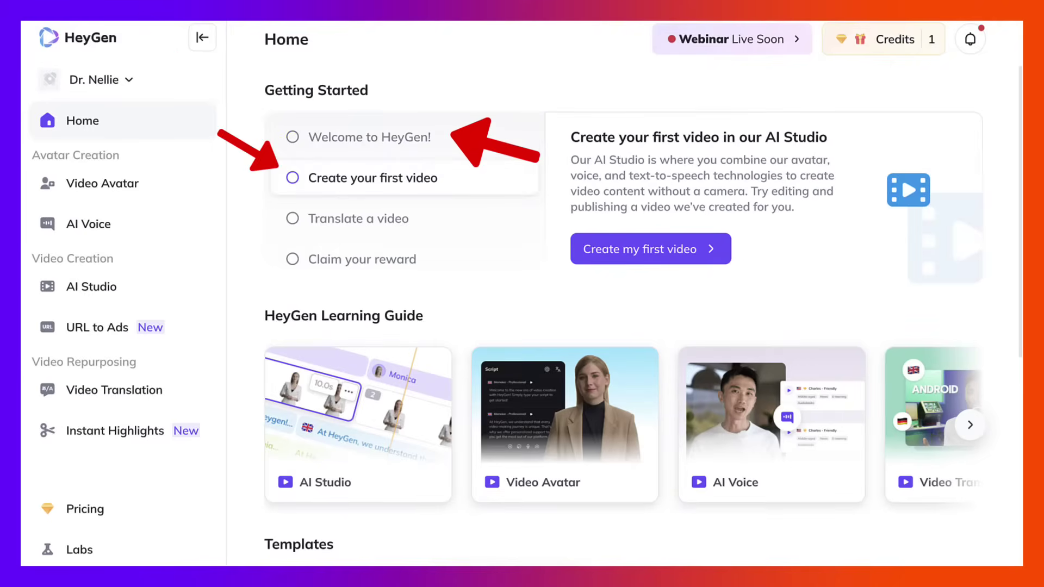
left_click(651, 249)
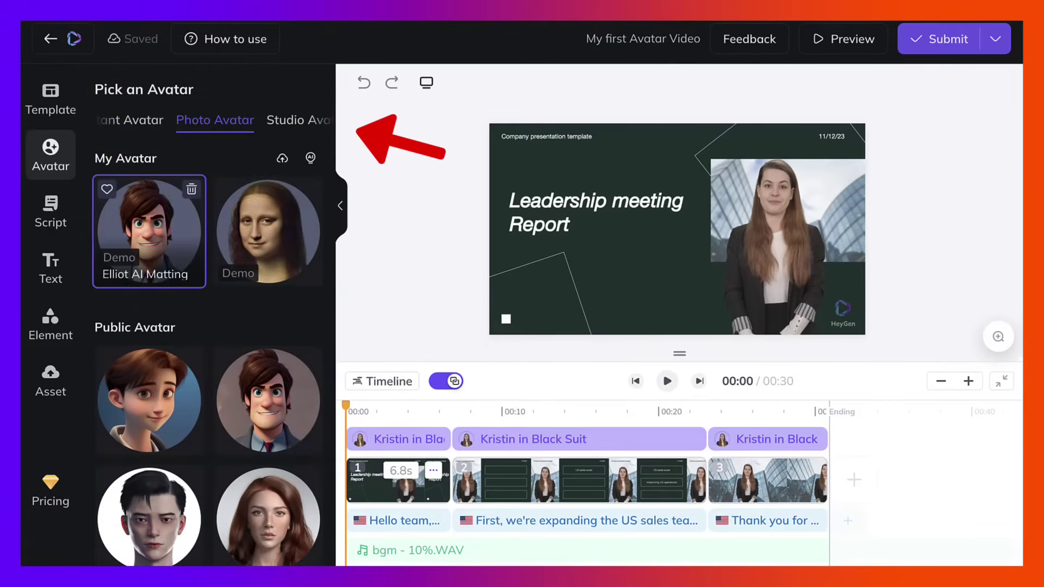
scroll(268, 228, "down", 3)
scroll(268, 261, "down", 2)
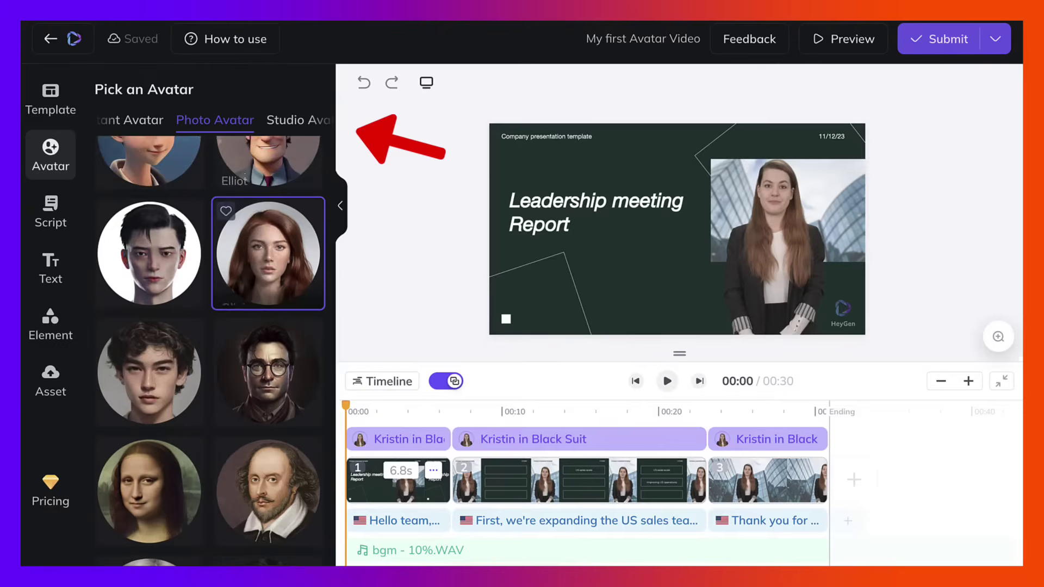
scroll(268, 261, "down", 2)
scroll(268, 260, "down", 2)
scroll(268, 261, "up", 3)
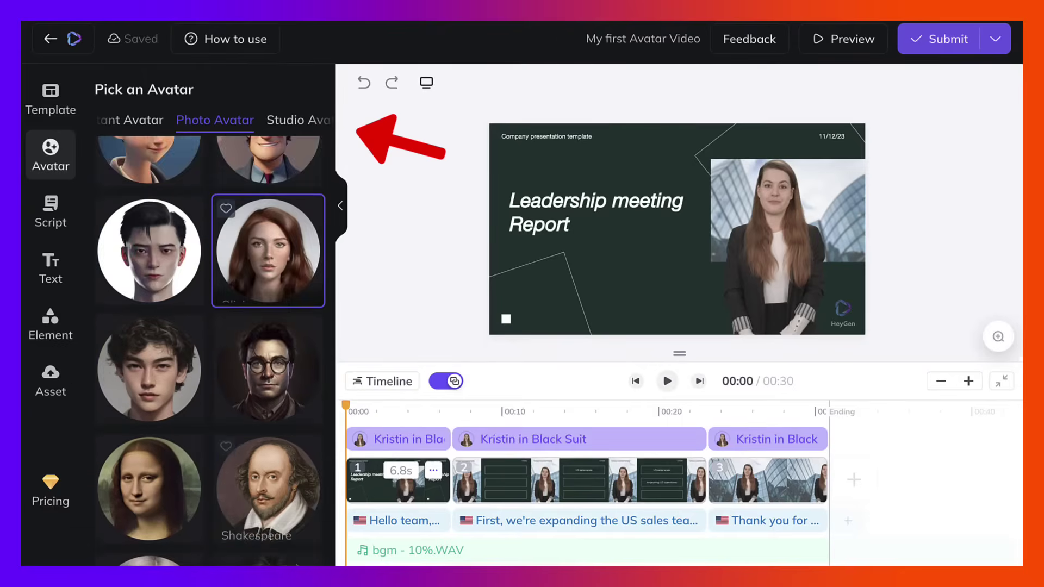
scroll(268, 261, "up", 3)
scroll(268, 261, "up", 3)
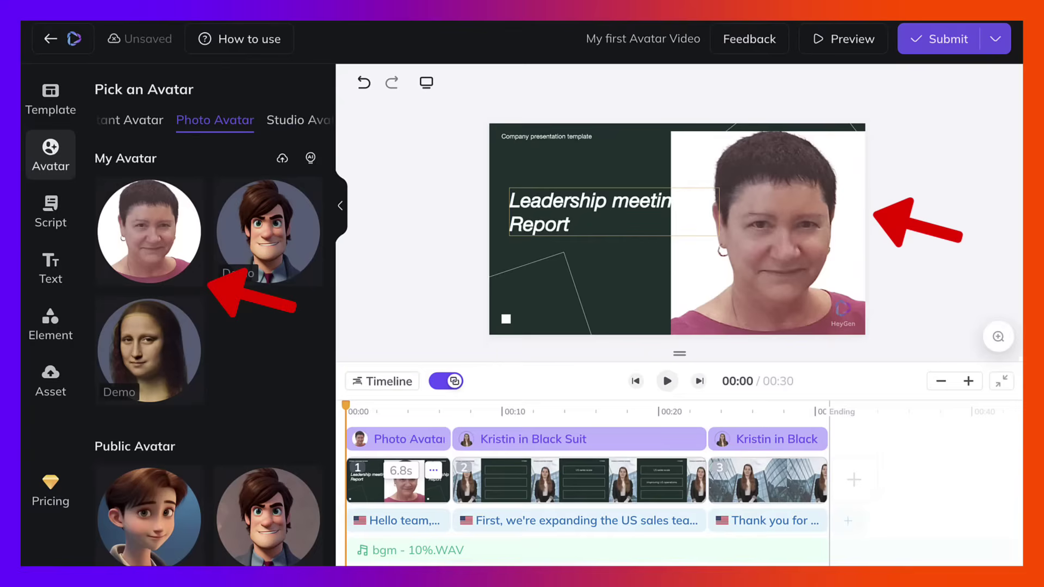
Delete the Leadership meeting Report title, template caption, angled line and white square.
left_click(587, 212)
key("Delete")
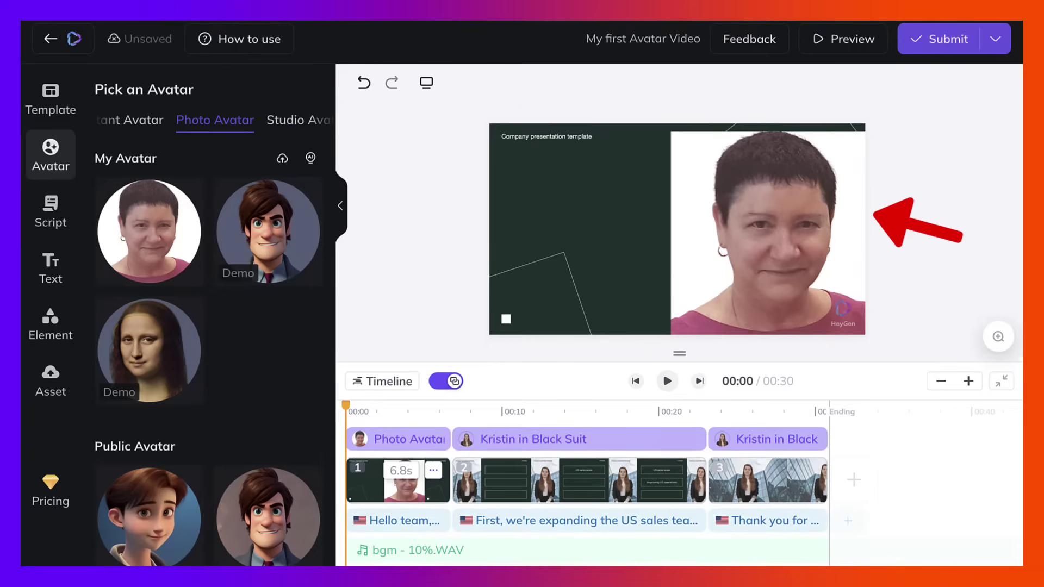
left_click(546, 136)
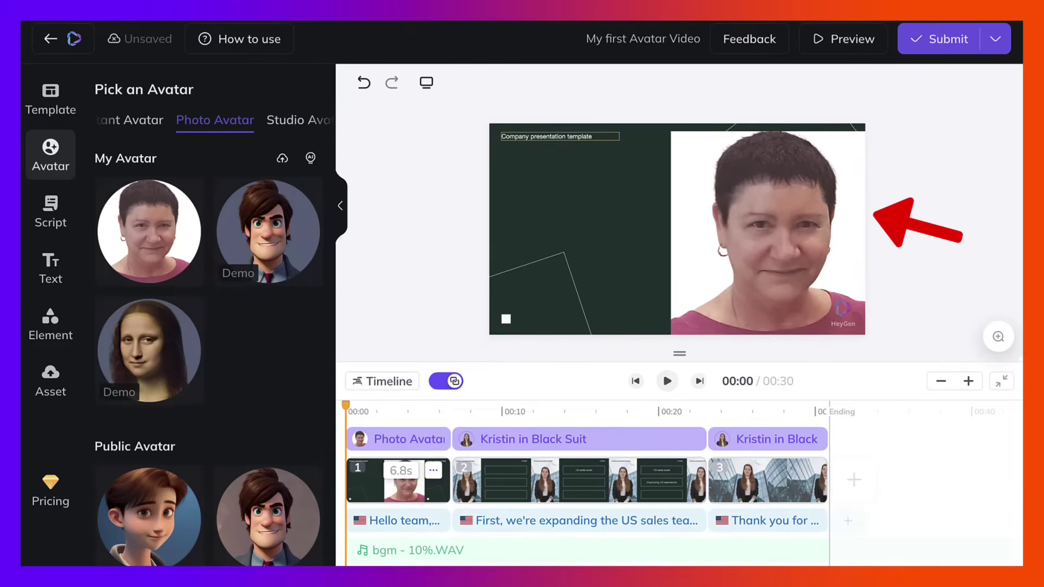
key("Delete")
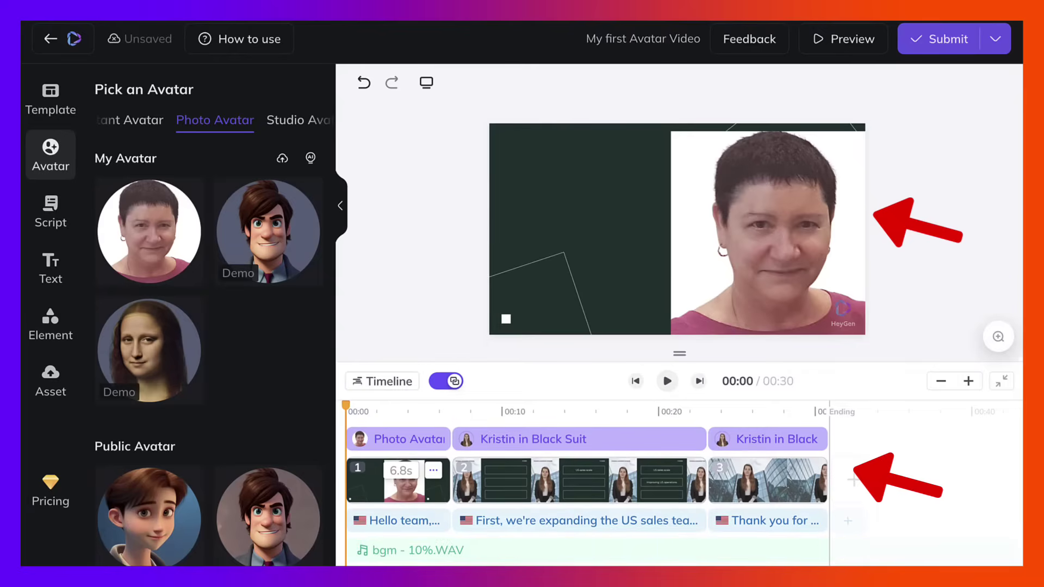
left_click(577, 288)
key("Delete")
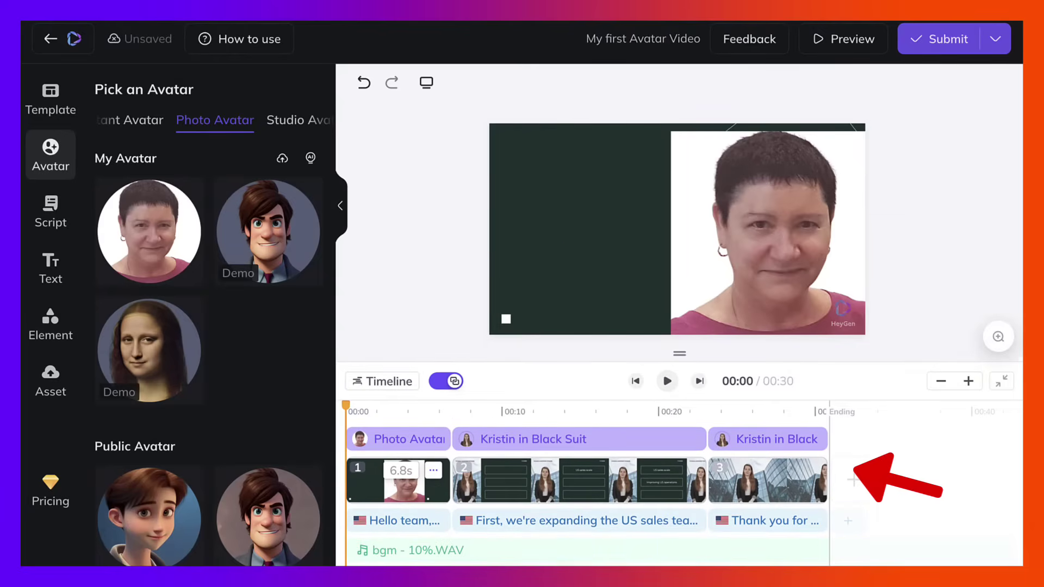
left_click(506, 318)
key("Delete")
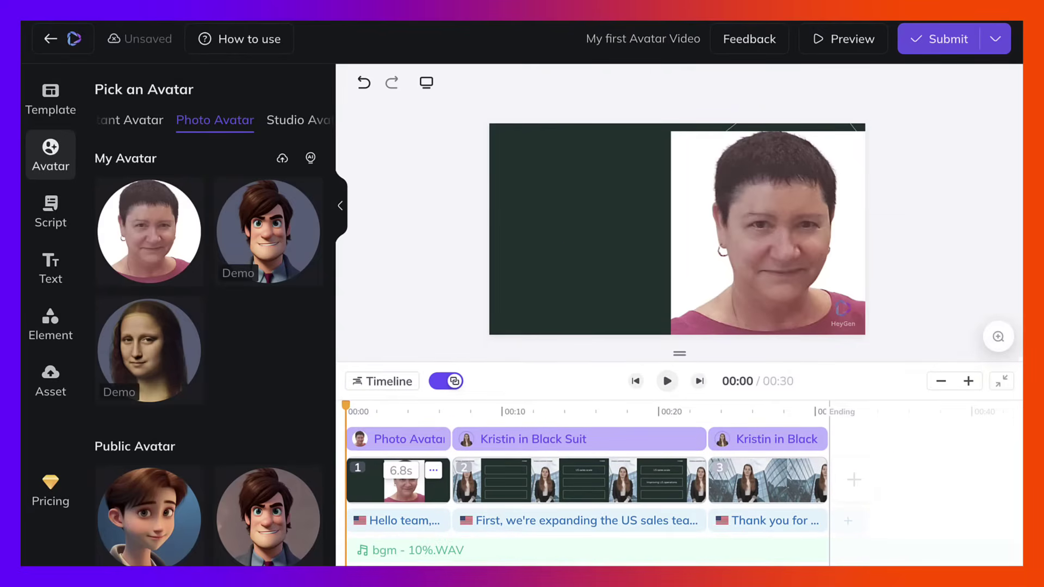
Move the photo avatar to the slide's left side and delete the building image.
left_click_drag(777, 228, 602, 228)
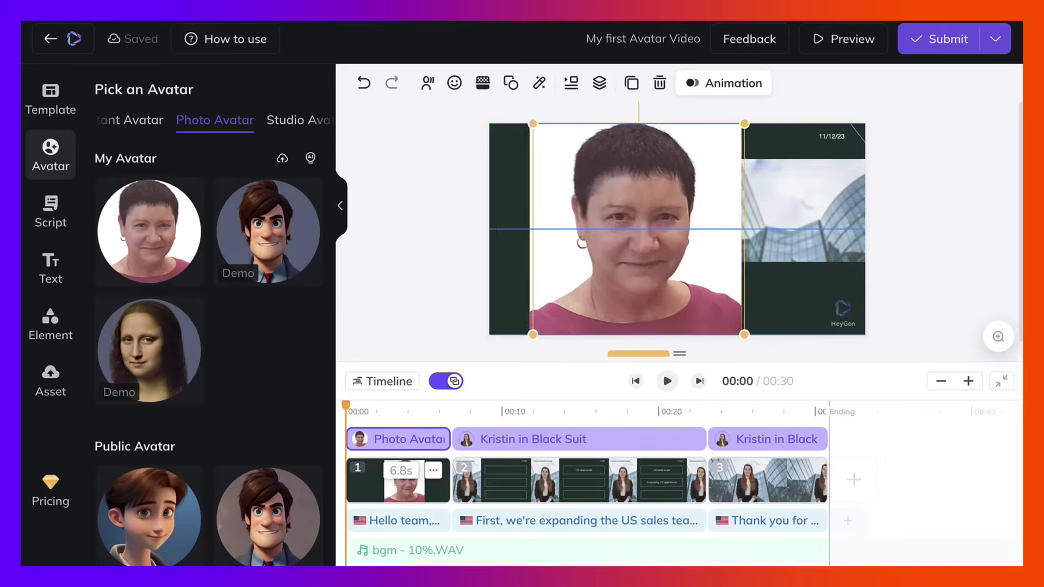
left_click(787, 210)
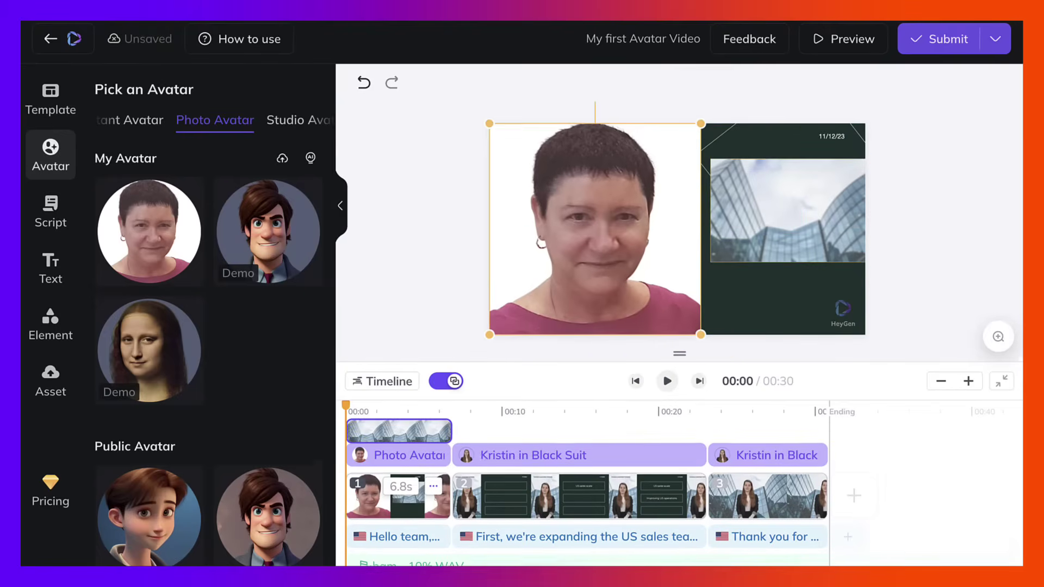
key("Delete")
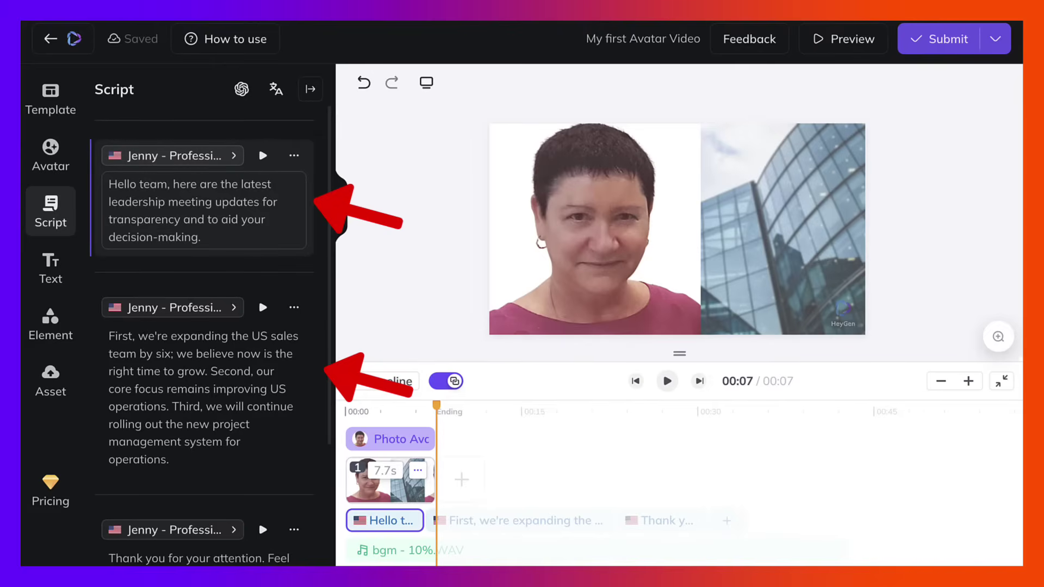
Replace the first script paragraph with 'Hello everyone and welcome to today's very important sessi…'.
key("ctrl+a")
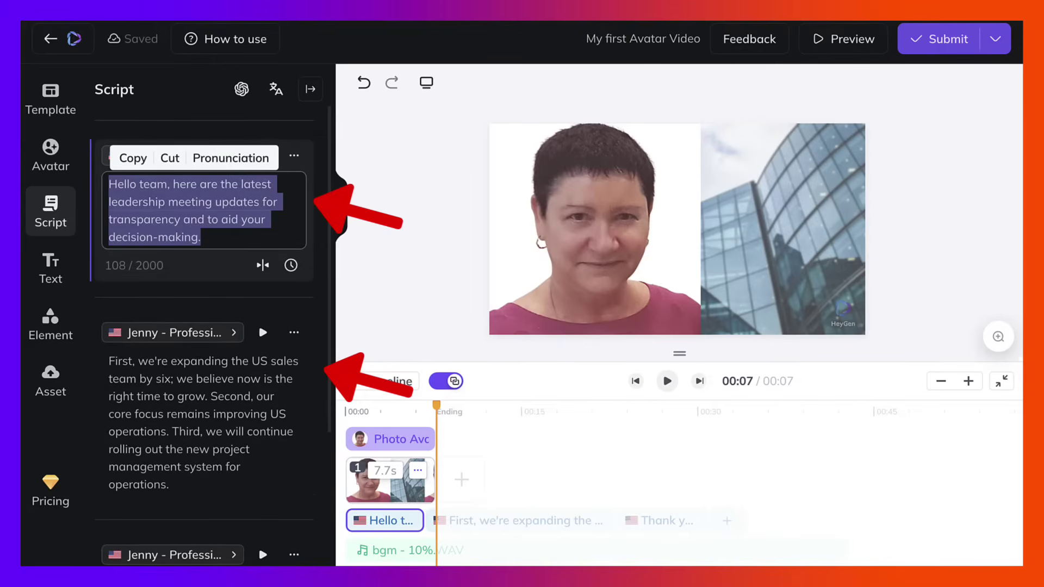
key("BackSpace")
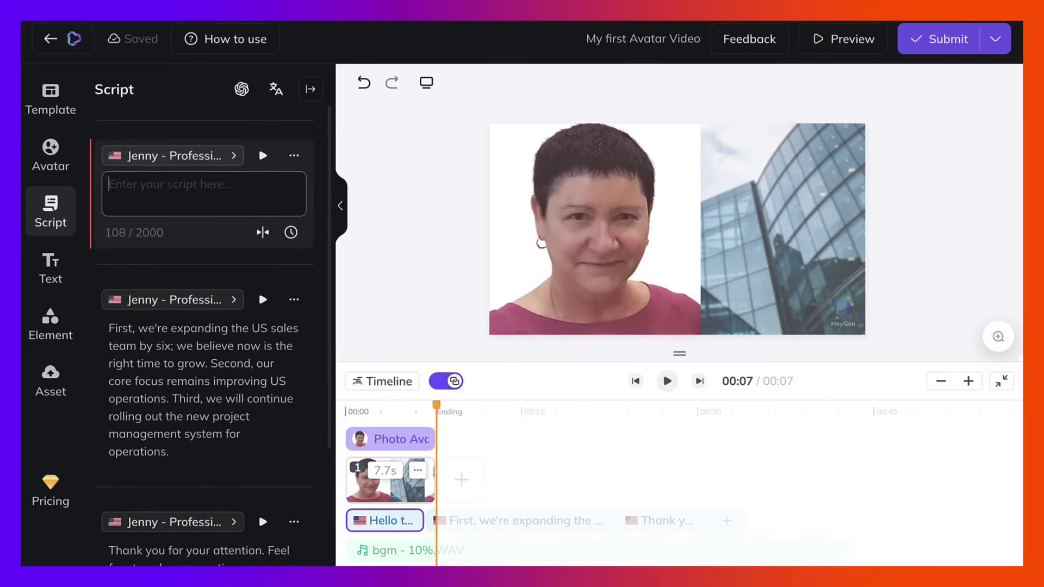
type("Hello ")
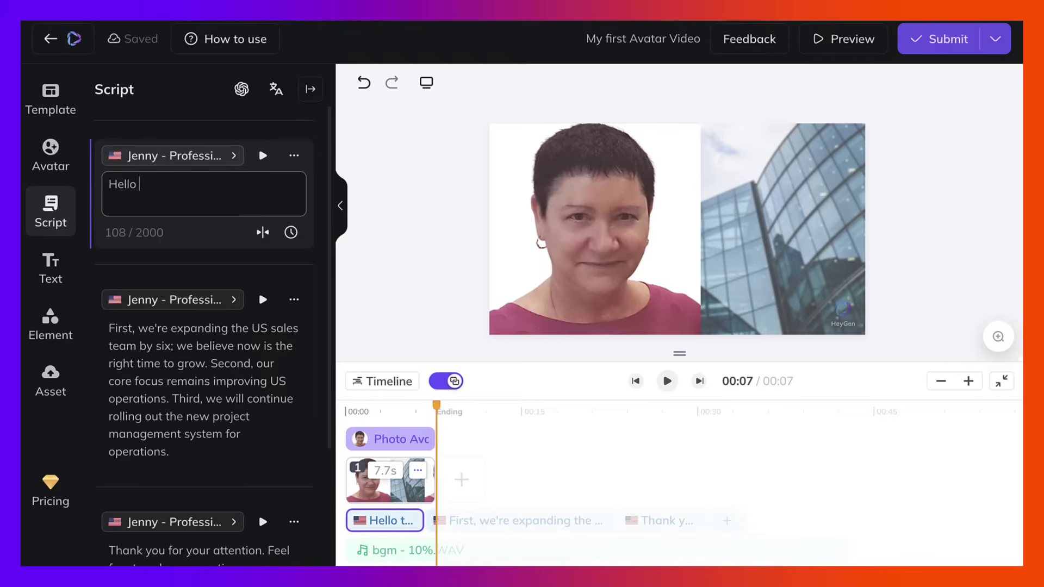
type("everyone and we")
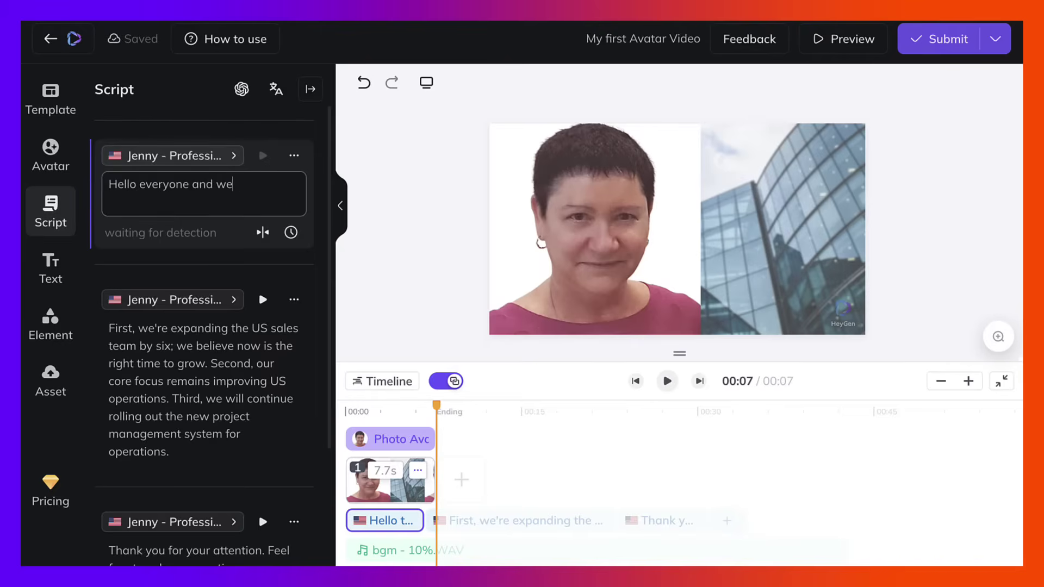
type("lcome to ")
type("tod")
type("ay's very")
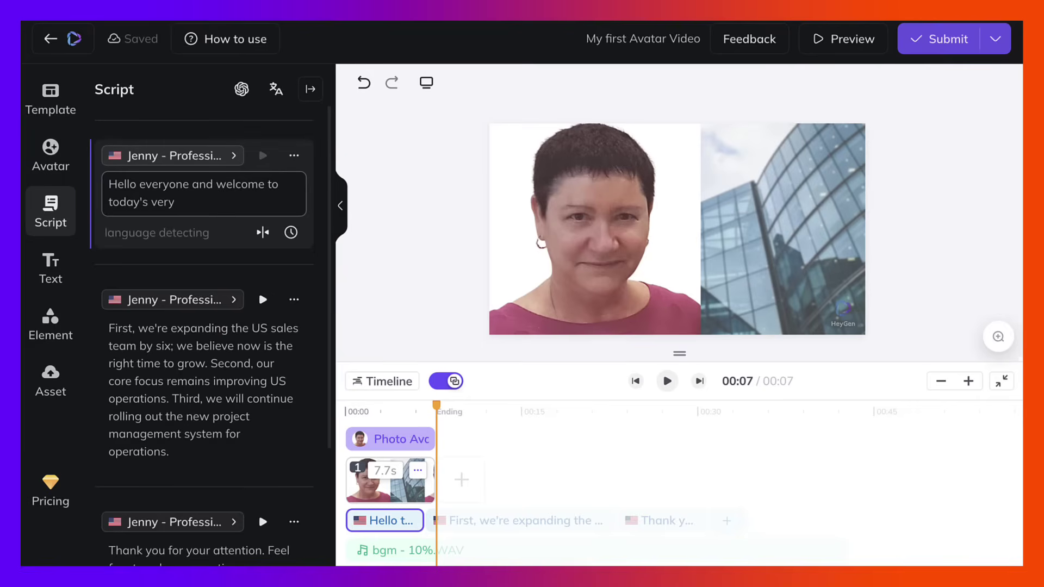
type(" important s")
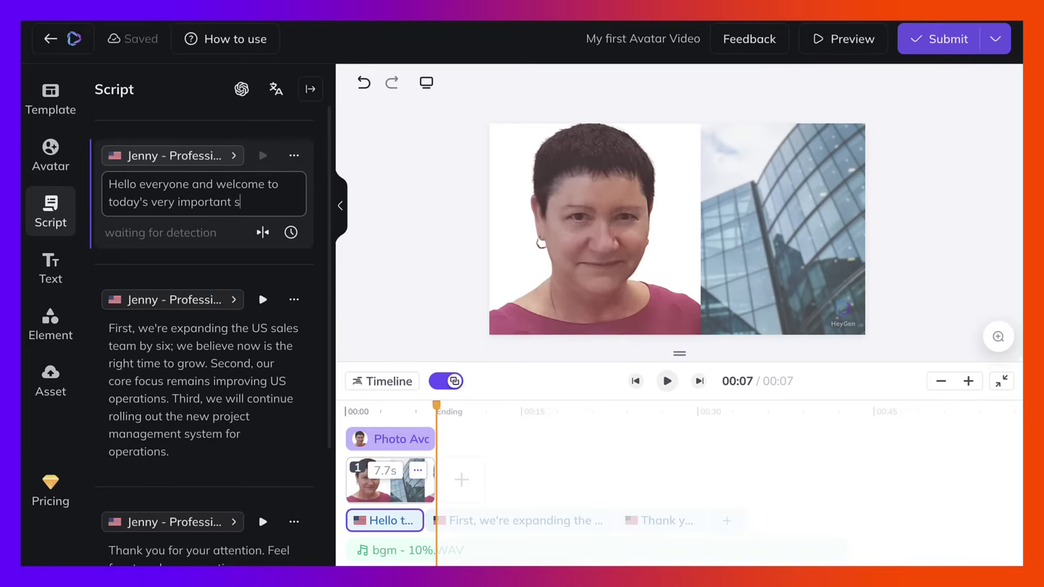
type("ession.")
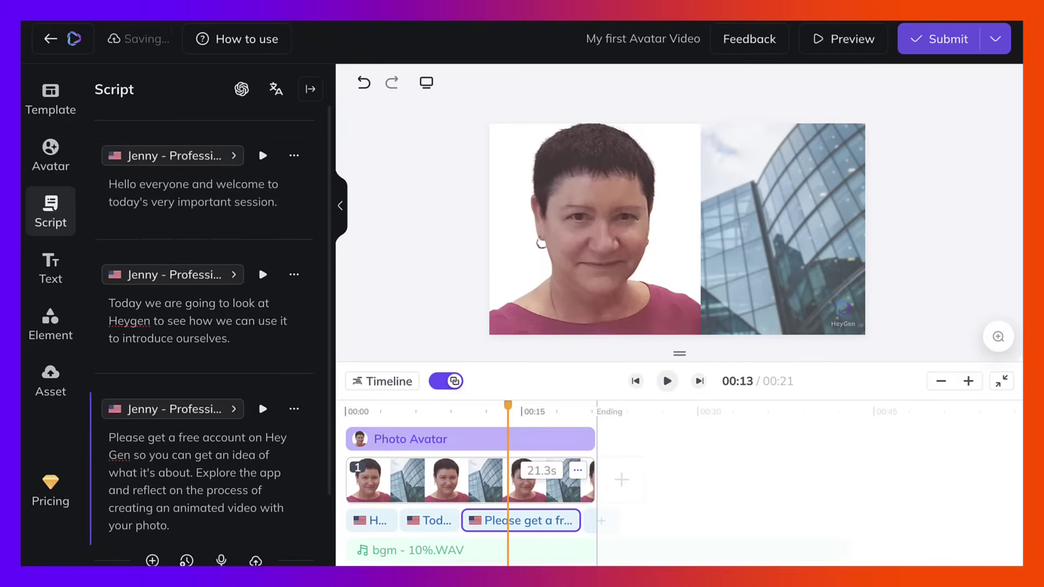
scroll(258, 376, "down", 1)
scroll(258, 310, "down", 3)
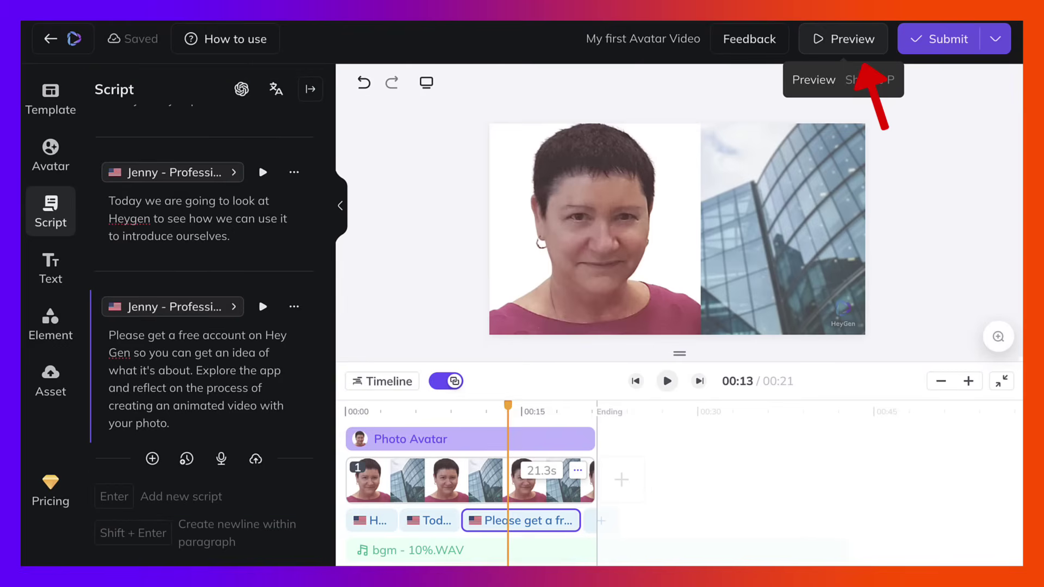
Preview the video, then return to the editor.
left_click(844, 39)
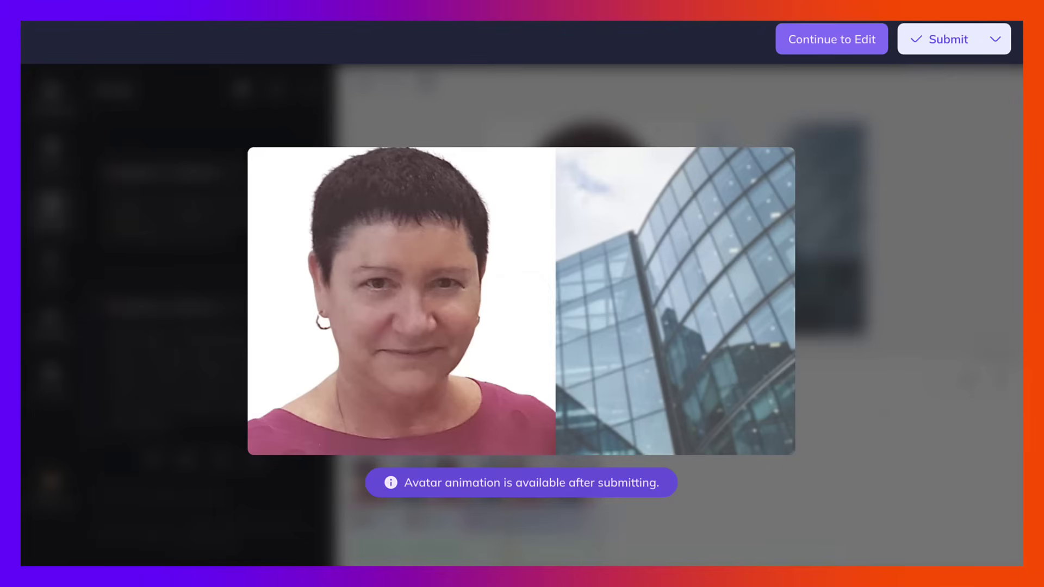
left_click(832, 39)
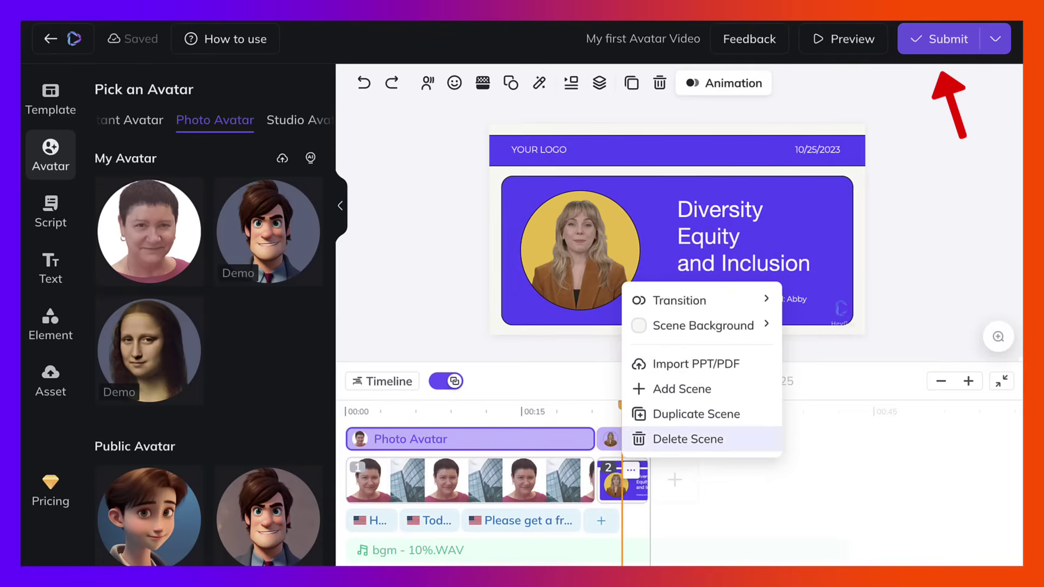
Delete the unwanted second template scene and confirm.
left_click(687, 439)
left_click(637, 344)
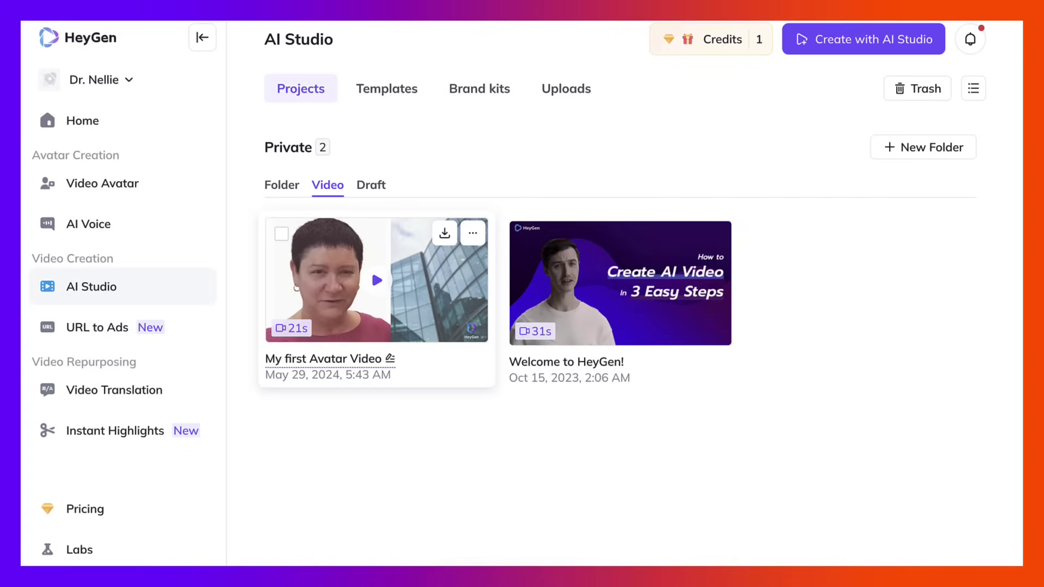
Rename the video title to 'Nellie Deutsch on HeyGen'.
left_click(390, 358)
type("Nellie Deutsch on ")
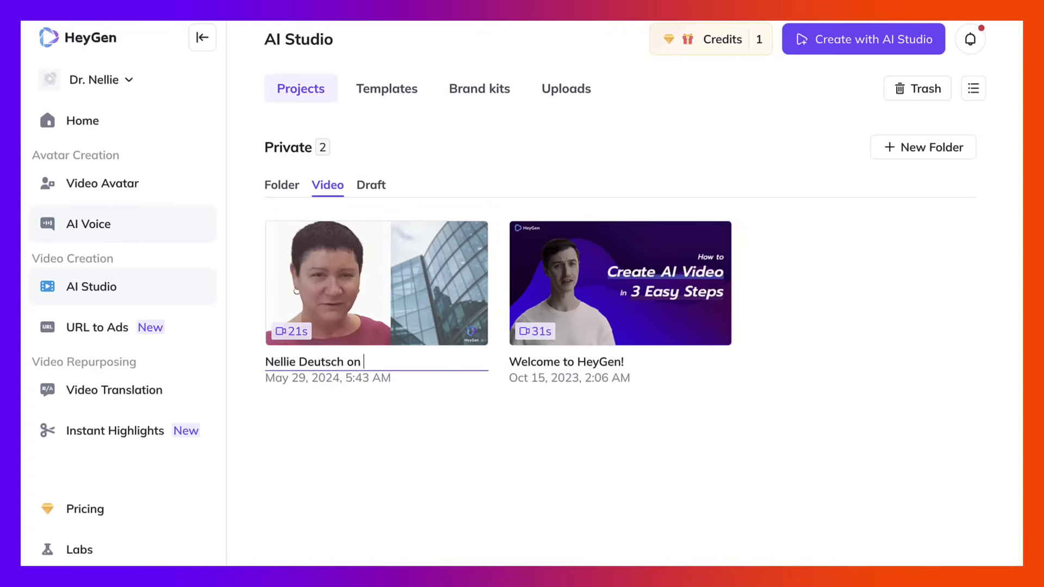
type("HeyGen")
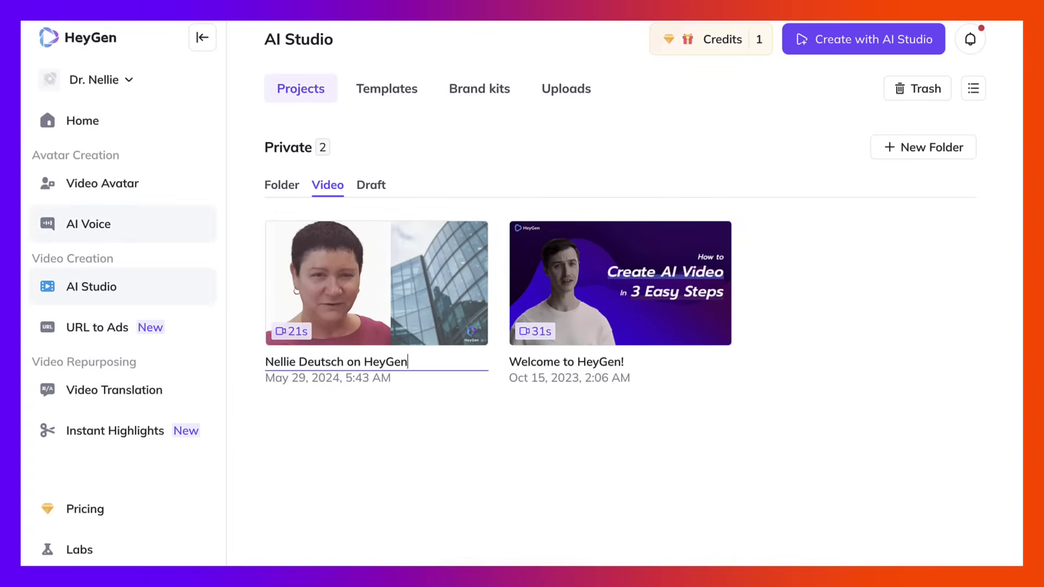